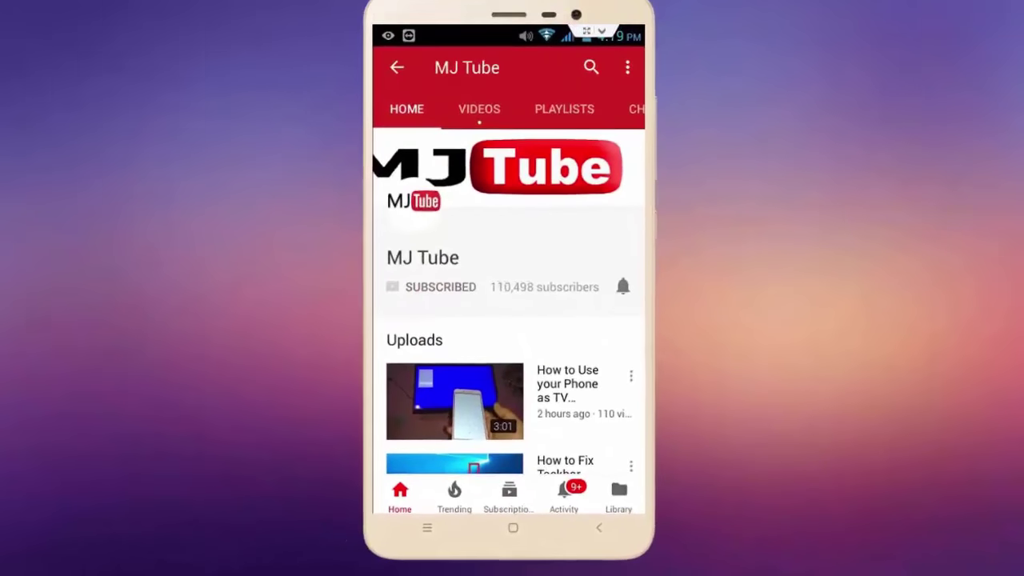
# Step: Turn on all notifications for the MJ Tube channel with the bell beside SUBSCRIBED
pyautogui.click(623, 287)
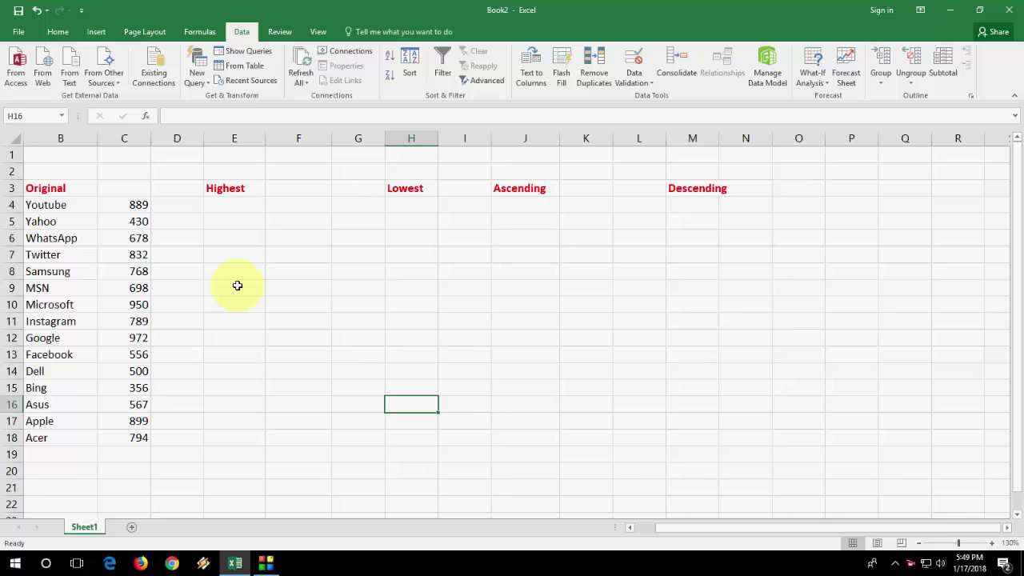
pyautogui.click(50, 207)
pyautogui.click(237, 300)
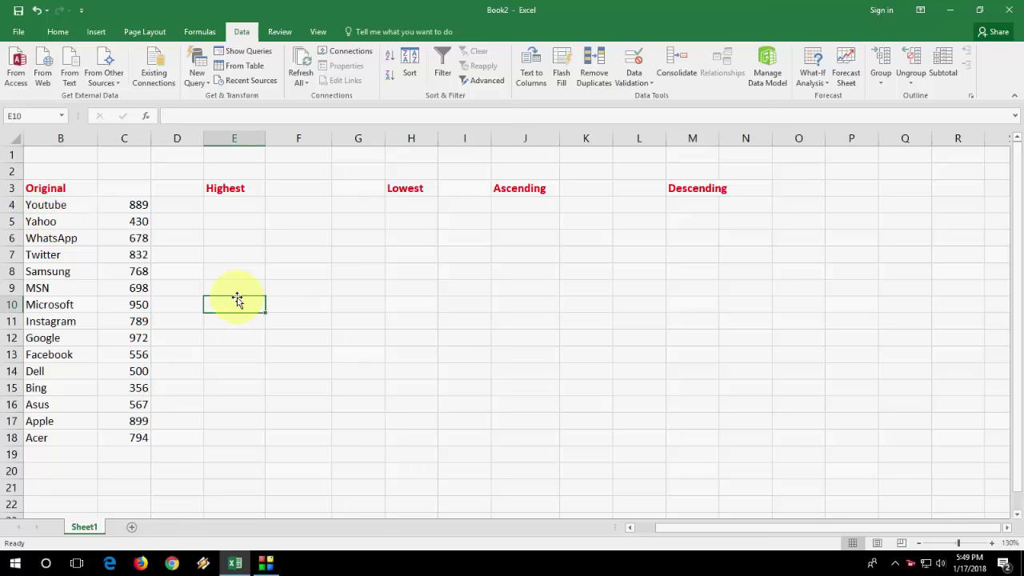
pyautogui.moveTo(37, 205)
pyautogui.mouseDown()
pyautogui.moveTo(140, 464)
pyautogui.moveTo(141, 432)
pyautogui.mouseUp()
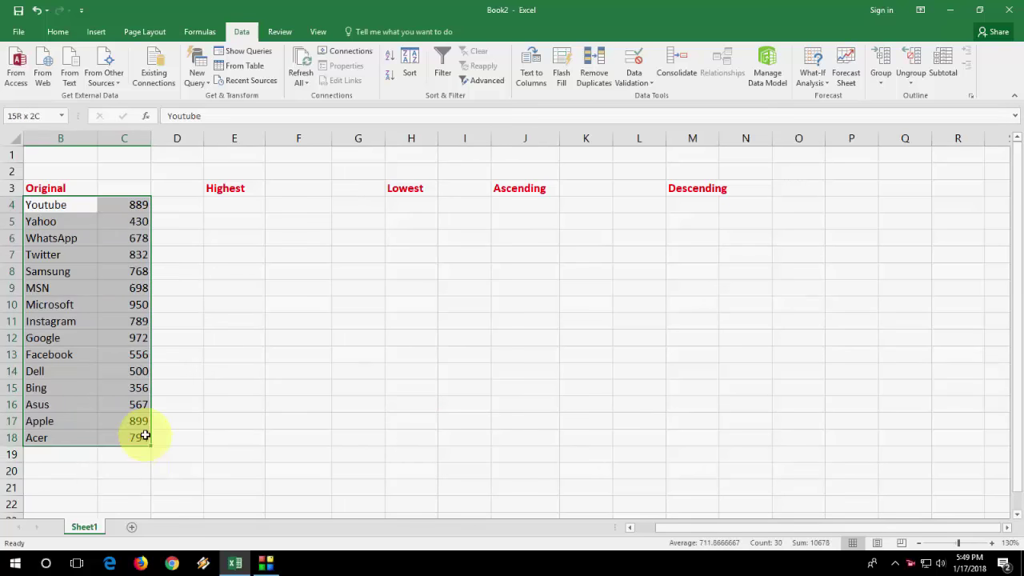
pyautogui.click(386, 64)
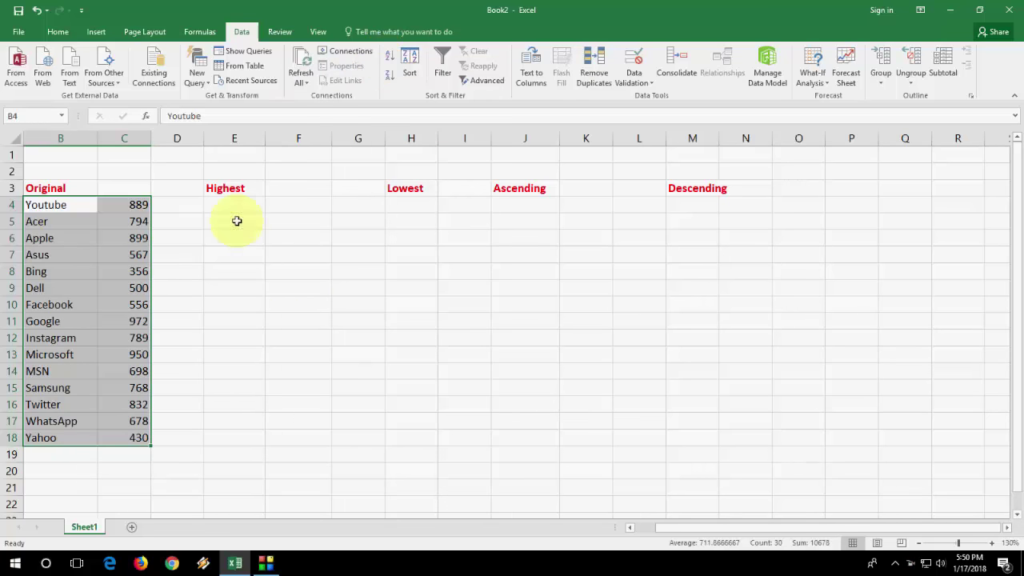
pyautogui.hotkey('alt', 'a')
pyautogui.press('s')
pyautogui.press('d')
pyautogui.click(212, 284)
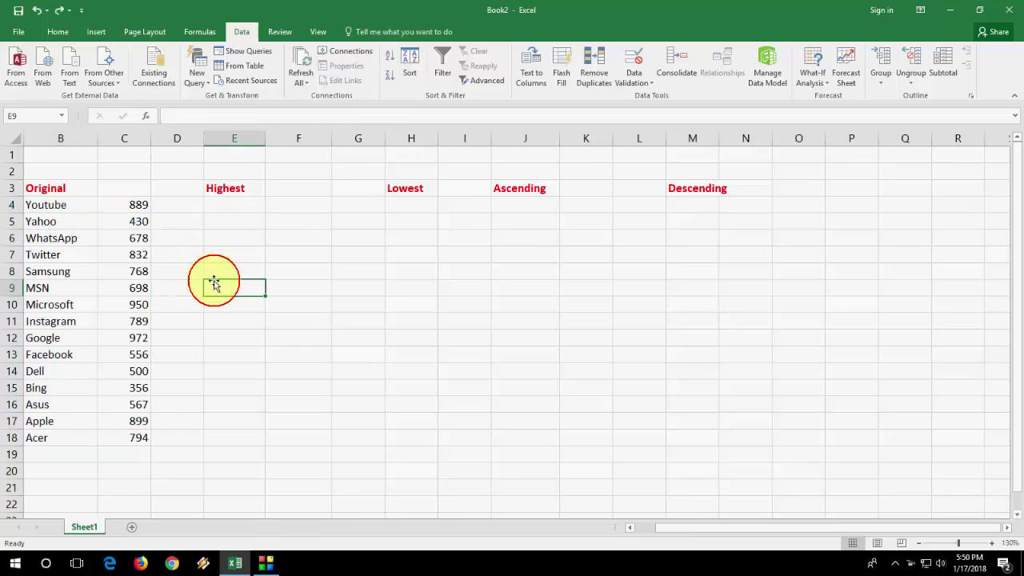
# Step: Copy the Original names and values (B4:C18) to E4 under Highest
pyautogui.moveTo(53, 203); pyautogui.dragTo(137, 439)
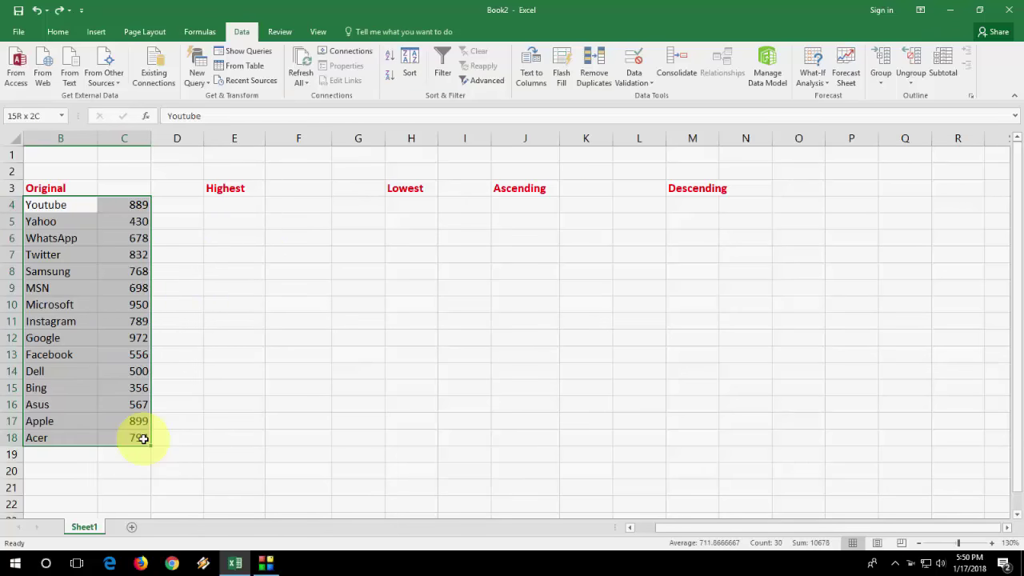
pyautogui.hotkey('ctrl', 'c')
pyautogui.click(231, 208)
pyautogui.hotkey('ctrl', 'v')
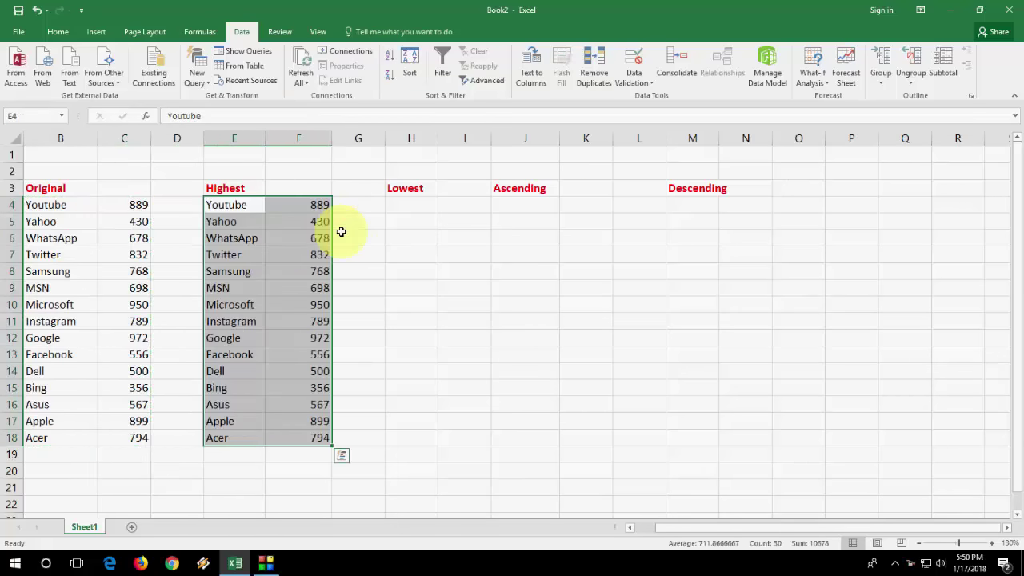
pyautogui.click(402, 272)
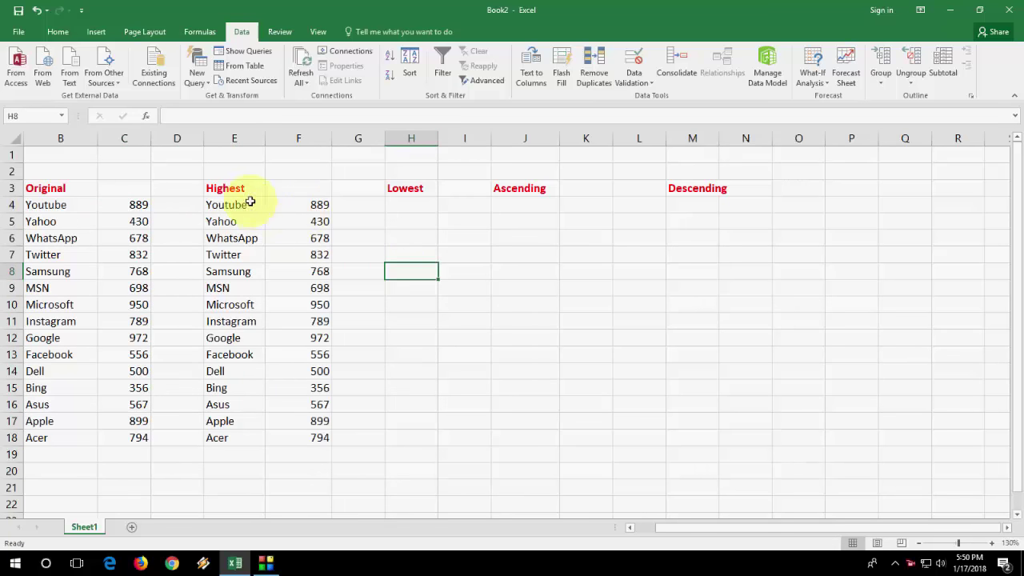
# Step: Select the Highest values in column F, F4:F18, ready for sorting
pyautogui.click(224, 204)
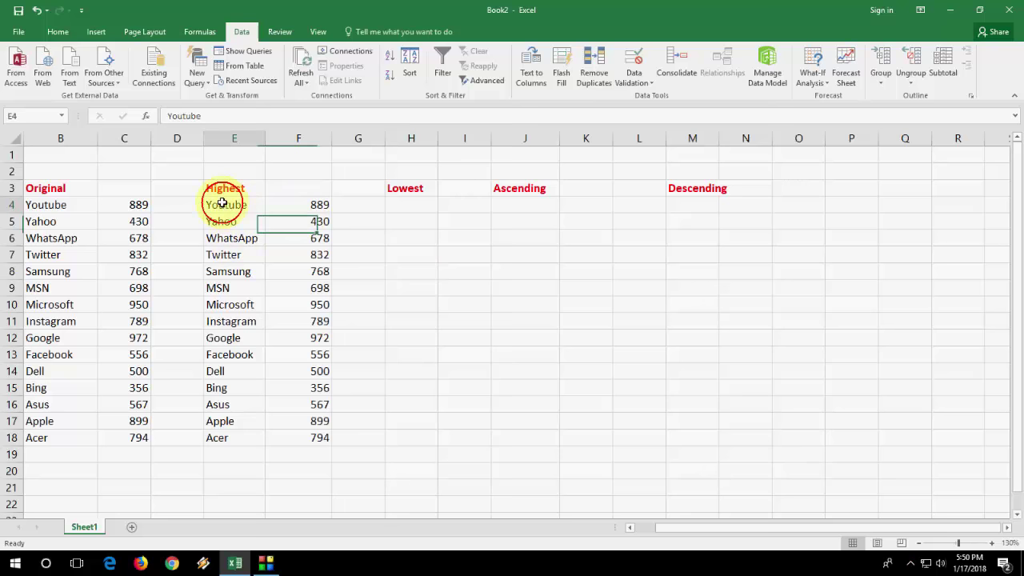
pyautogui.click(312, 205)
pyautogui.moveTo(219, 205)
pyautogui.mouseDown()
pyautogui.moveTo(231, 425)
pyautogui.moveTo(293, 436)
pyautogui.mouseUp()
pyautogui.click(376, 389)
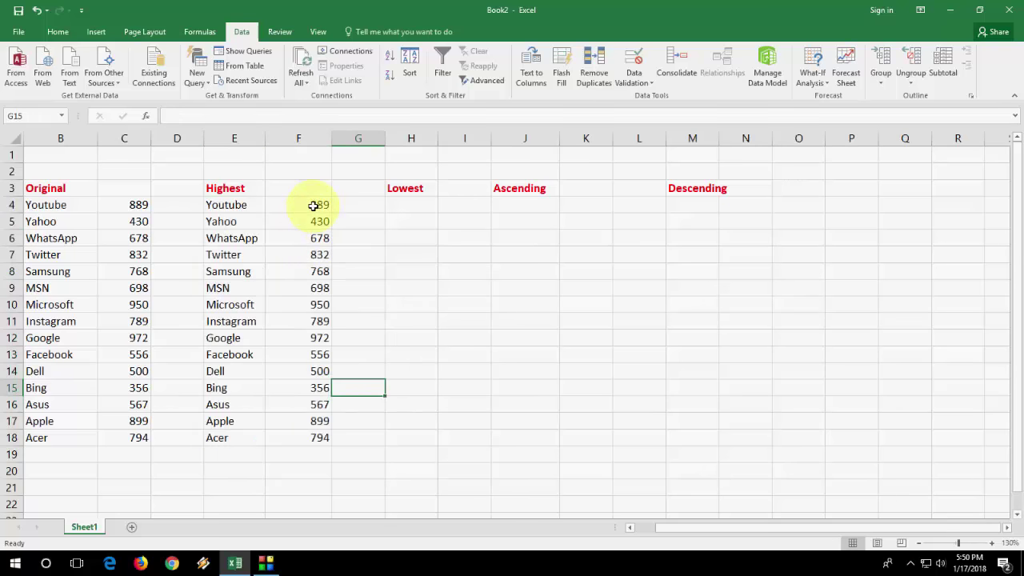
pyautogui.moveTo(313, 205); pyautogui.dragTo(312, 438)
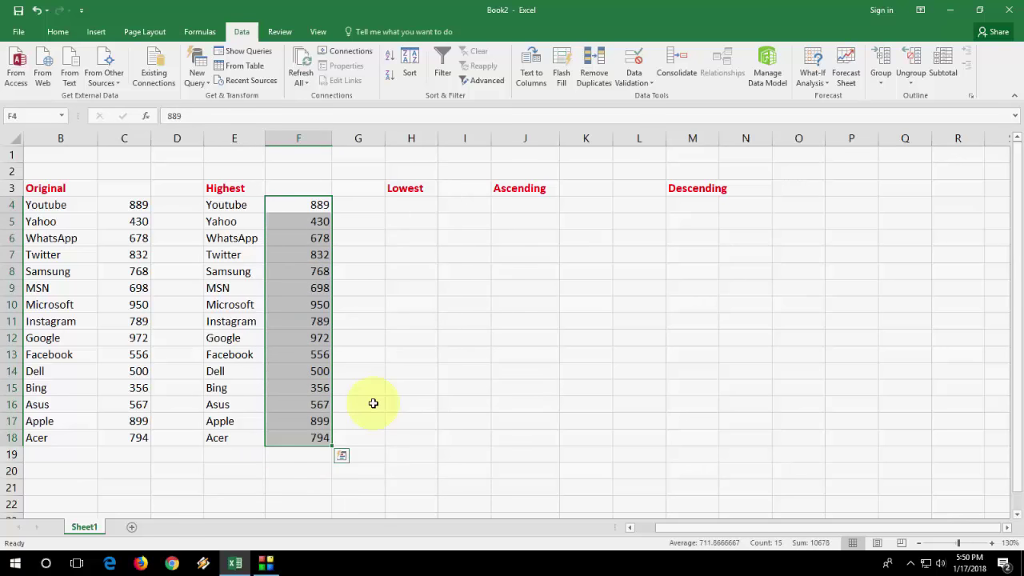
pyautogui.moveTo(218, 205)
pyautogui.mouseDown()
pyautogui.moveTo(252, 431)
pyautogui.moveTo(274, 434)
pyautogui.mouseUp()
pyautogui.click(411, 384)
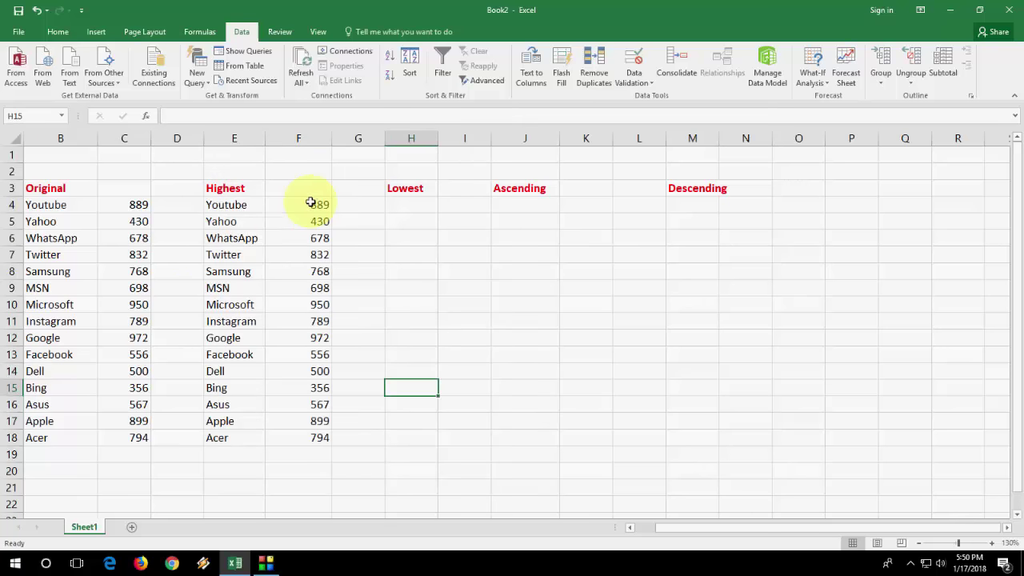
pyautogui.moveTo(311, 204); pyautogui.dragTo(321, 438)
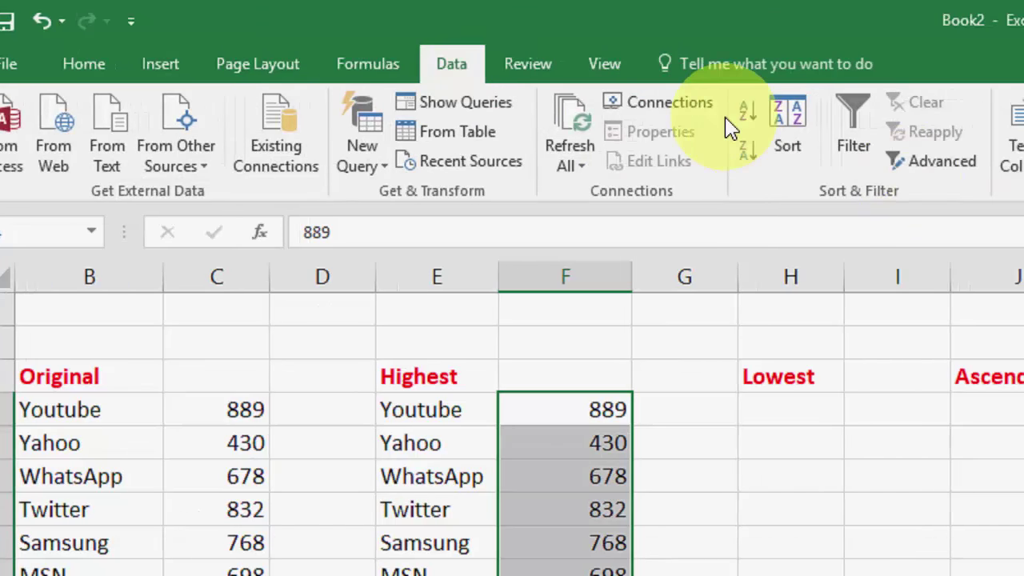
# Step: Sort the Highest list smallest to largest by value, expanding the selection so names follow
pyautogui.press('alt')
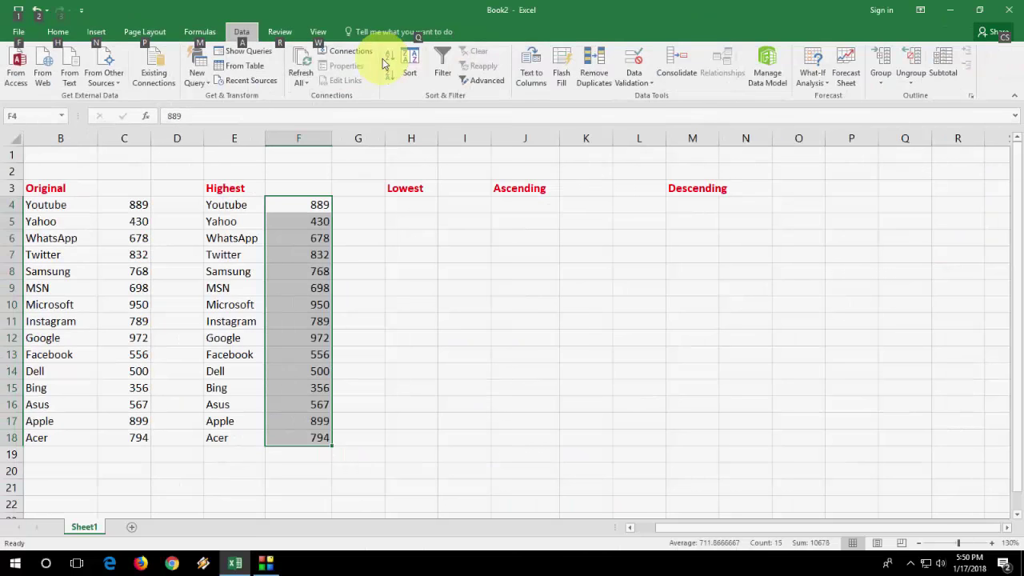
pyautogui.press('alt')
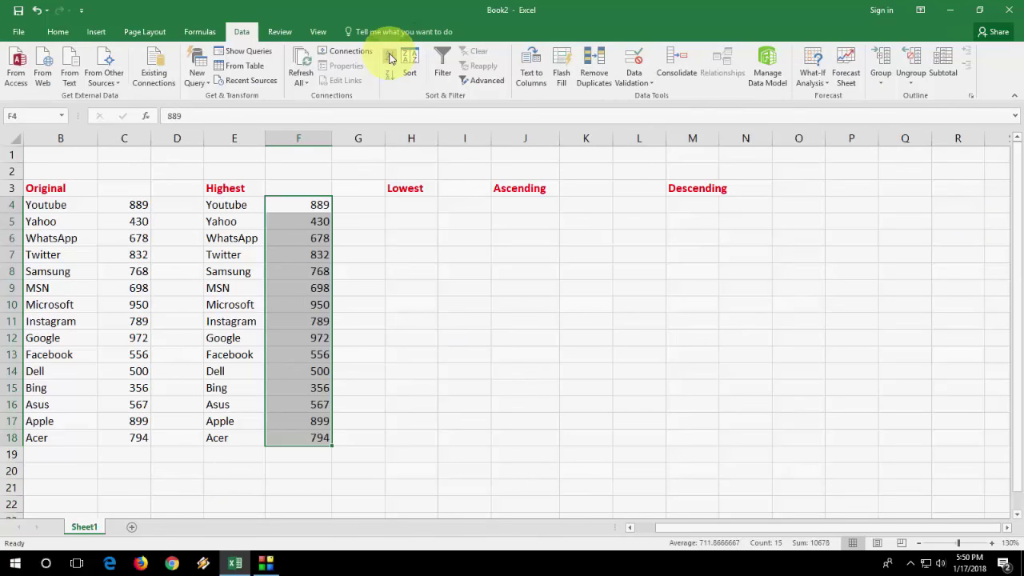
pyautogui.click(389, 57)
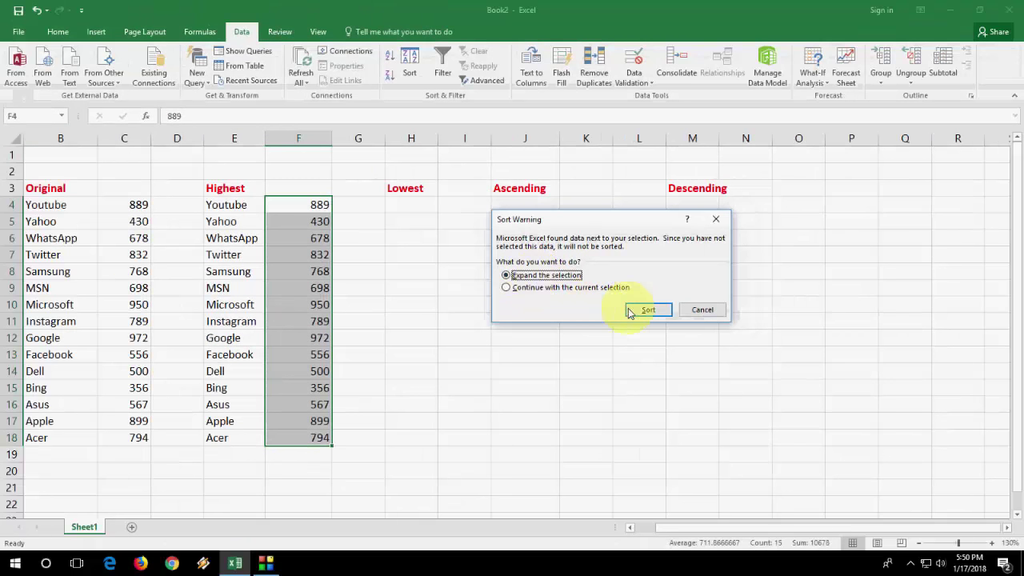
pyautogui.click(641, 309)
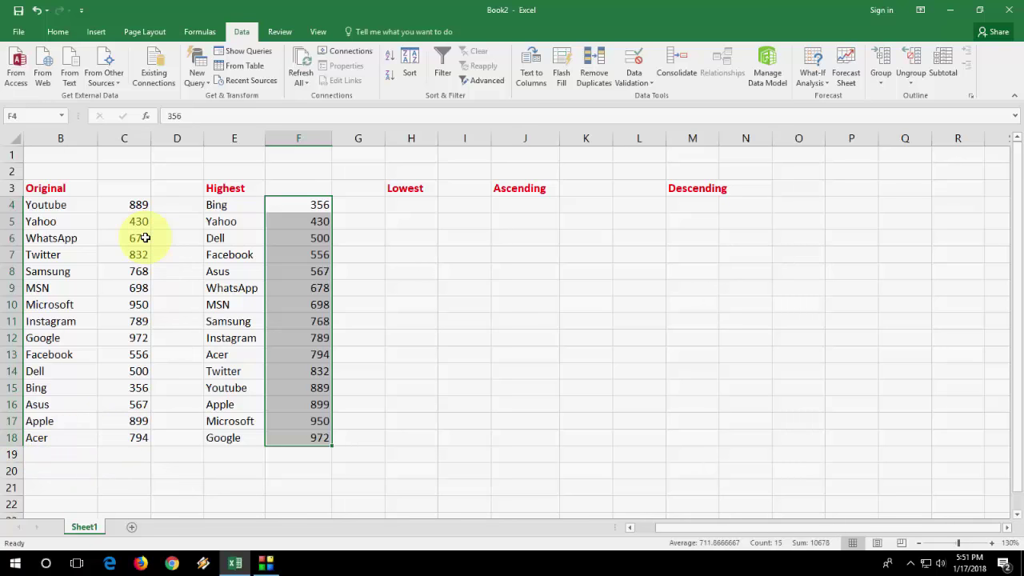
# Step: Re-sort the Highest list largest to smallest, Google 972 down to Bing 356, names kept with values
pyautogui.click(419, 256)
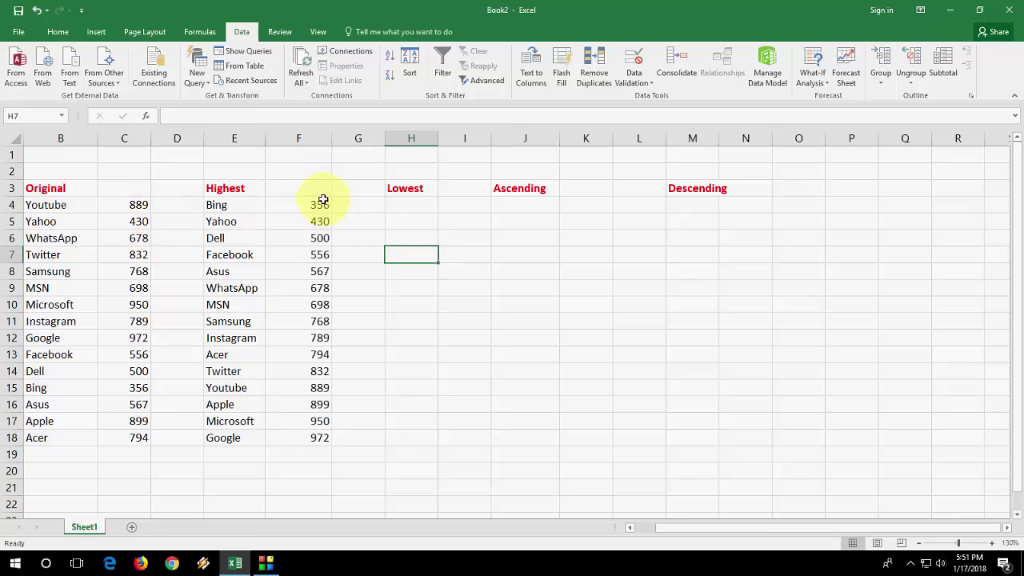
pyautogui.moveTo(322, 200); pyautogui.dragTo(324, 437)
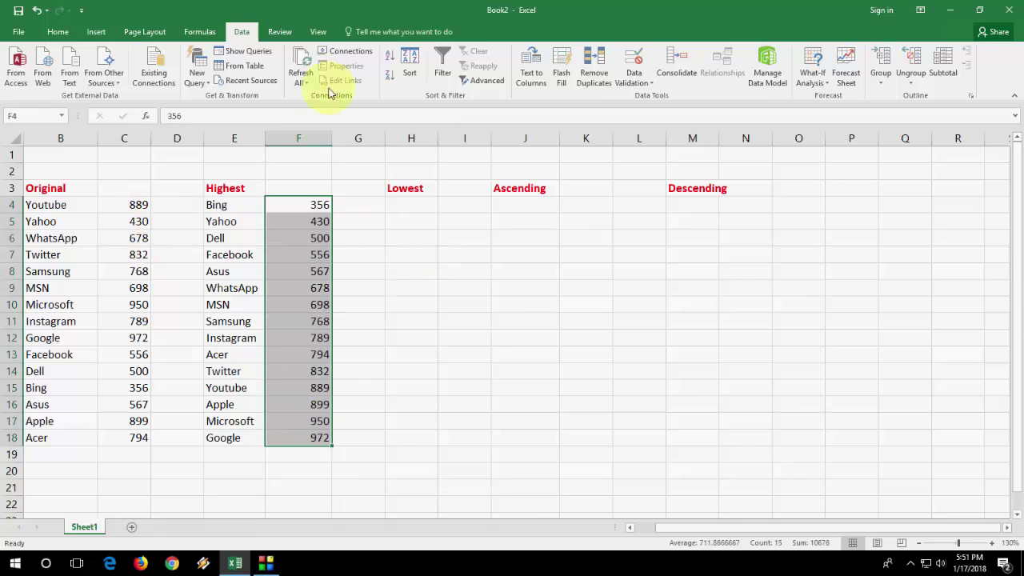
pyautogui.click(390, 69)
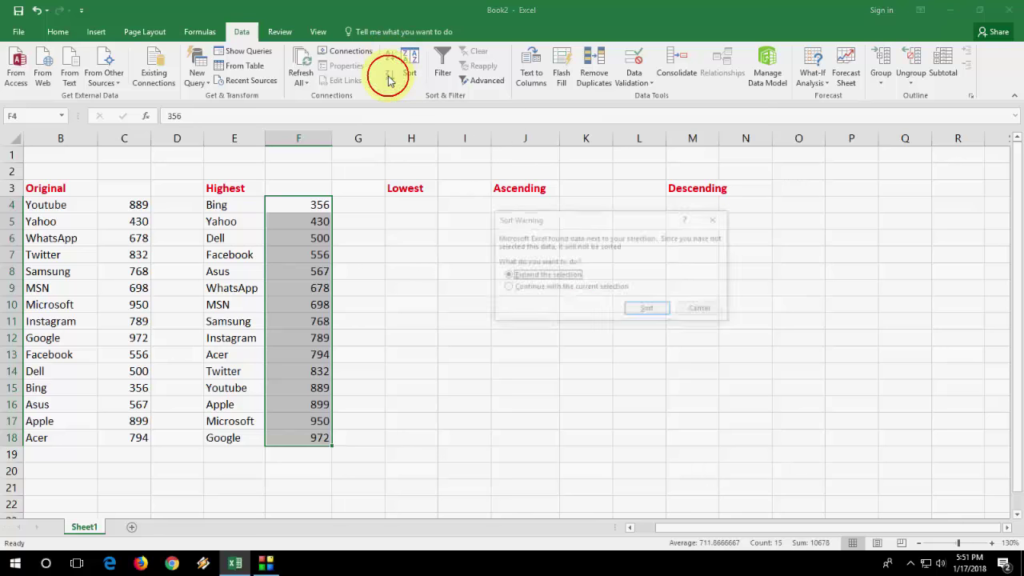
pyautogui.click(648, 312)
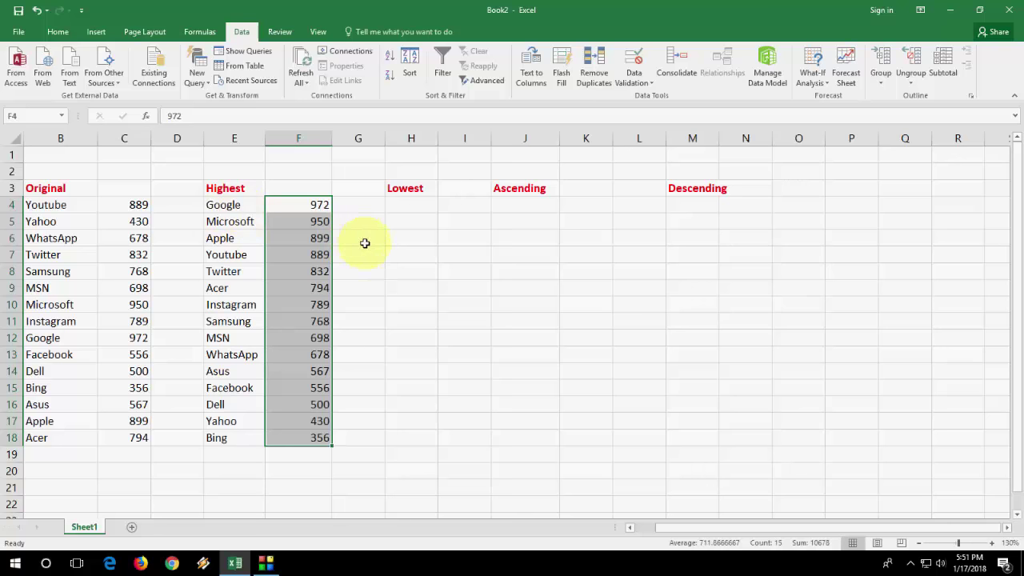
pyautogui.moveTo(235, 206); pyautogui.dragTo(296, 434)
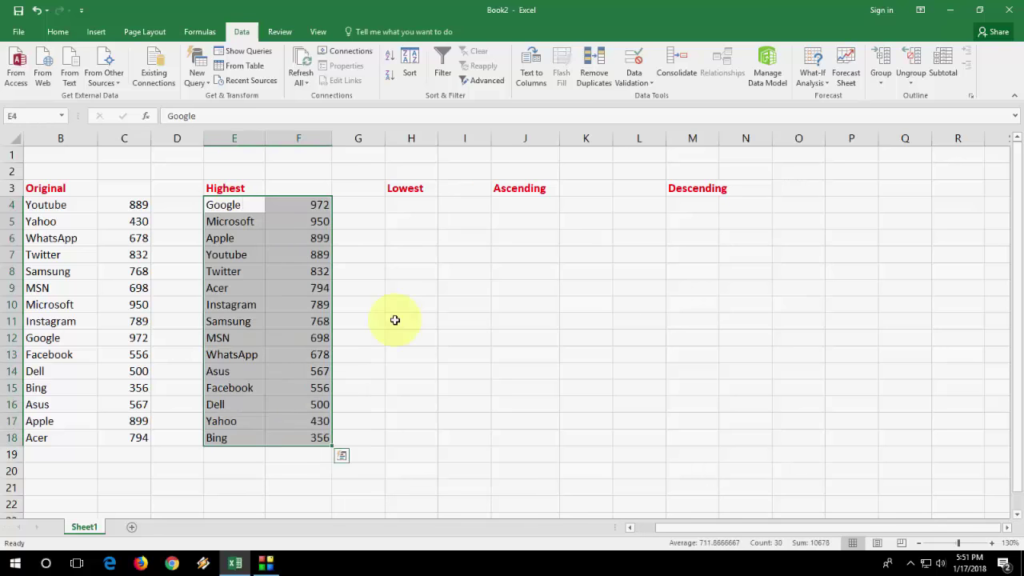
# Step: Copy the sorted Highest list to H4 under Lowest and sort it smallest to largest, Bing 356 first
pyautogui.hotkey('ctrl', 'c')
pyautogui.click(406, 204)
pyautogui.press('Return')
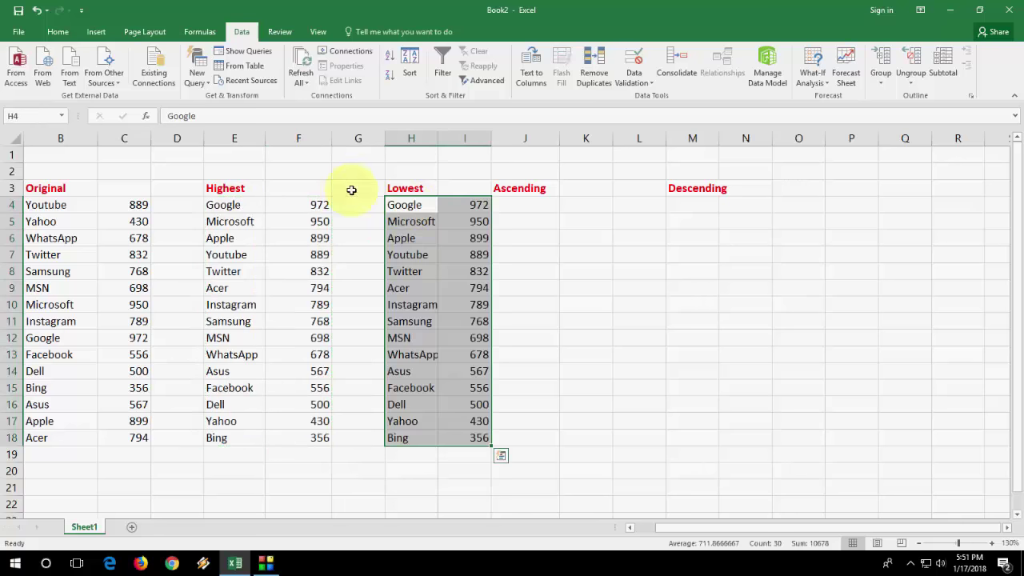
pyautogui.click(533, 269)
pyautogui.moveTo(477, 207)
pyautogui.mouseDown()
pyautogui.moveTo(479, 450)
pyautogui.moveTo(479, 431)
pyautogui.mouseUp()
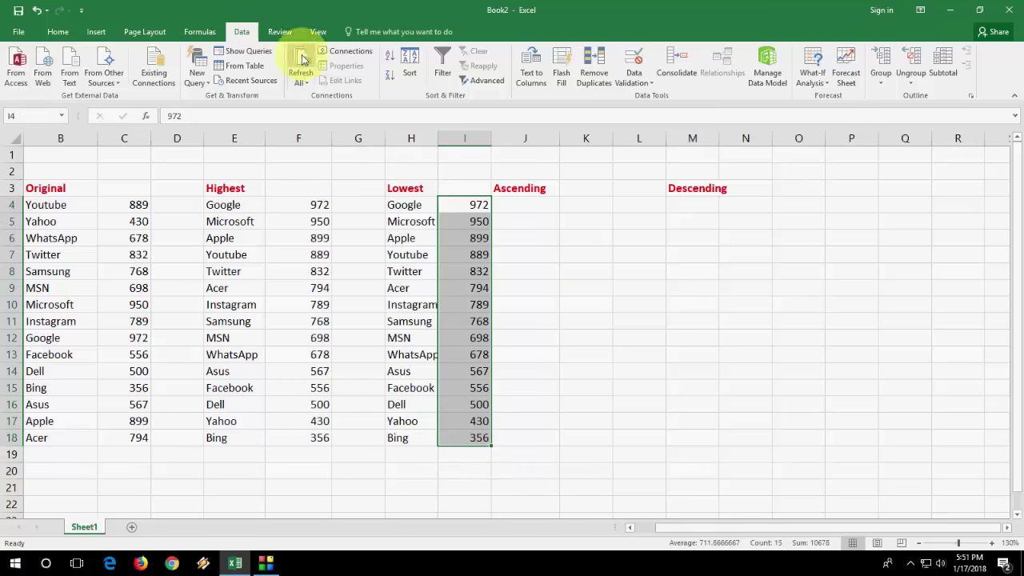
pyautogui.click(396, 63)
pyautogui.click(644, 307)
pyautogui.click(559, 233)
# Step: Widen columns J and I to fit the Ascending heading and Lowest names
pyautogui.moveTo(559, 139); pyautogui.dragTo(576, 142)
pyautogui.moveTo(489, 140); pyautogui.dragTo(504, 142)
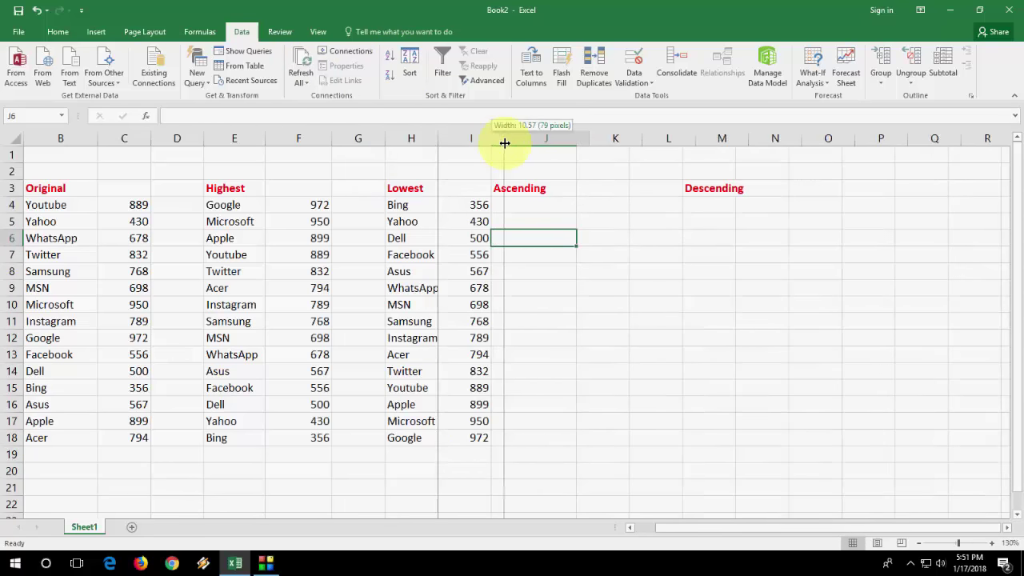
pyautogui.click(596, 274)
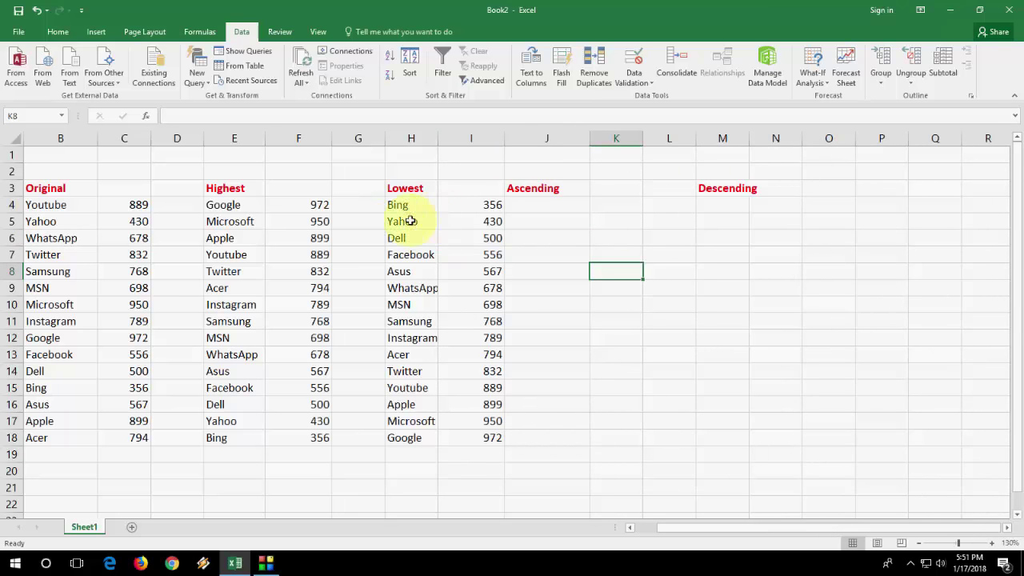
# Step: Copy the Original names and values (B4:C18) to J4 under Ascending
pyautogui.moveTo(40, 204); pyautogui.dragTo(147, 437)
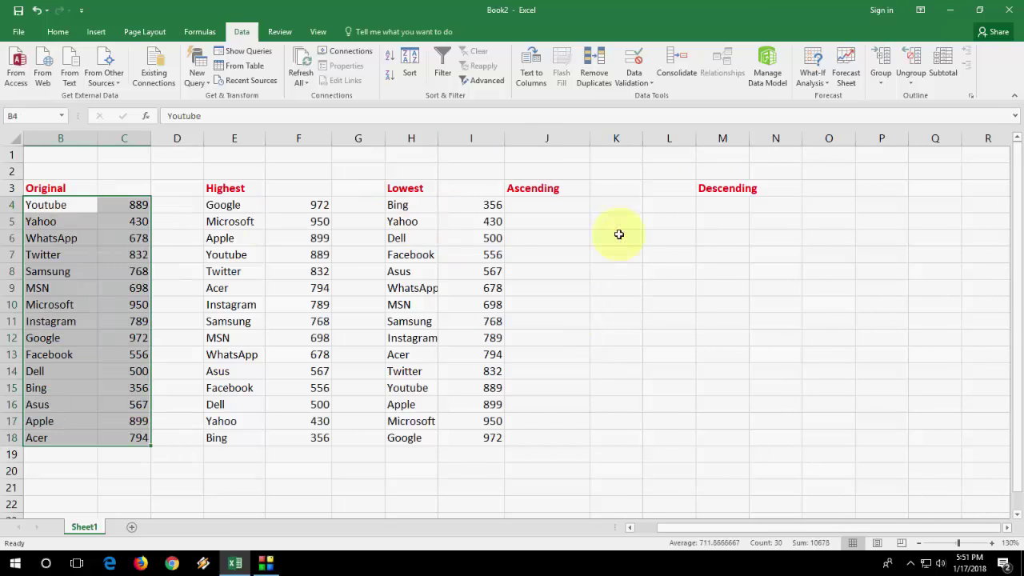
pyautogui.hotkey('ctrl', 'c')
pyautogui.click(547, 205)
pyautogui.hotkey('ctrl', 'v')
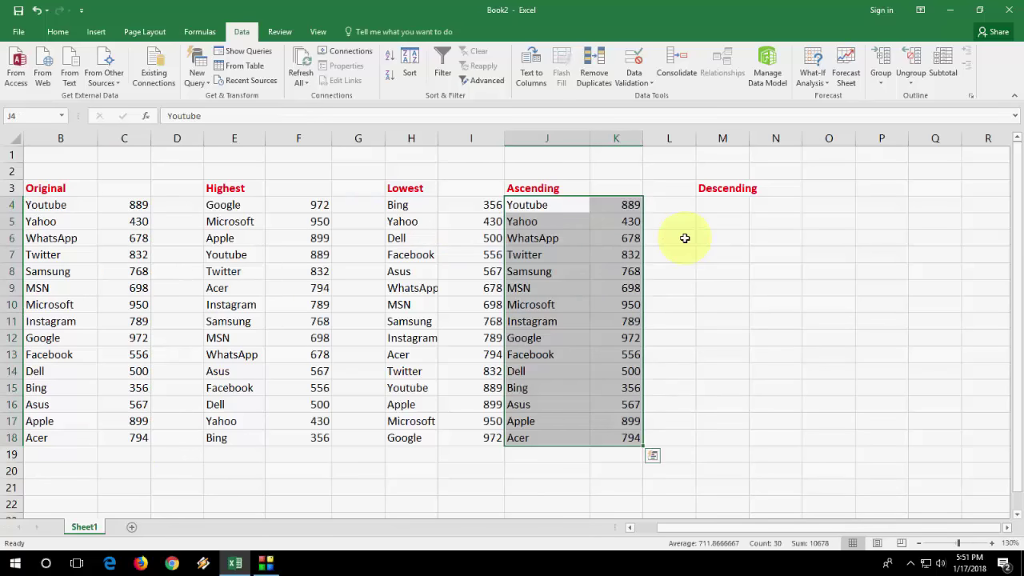
pyautogui.click(684, 238)
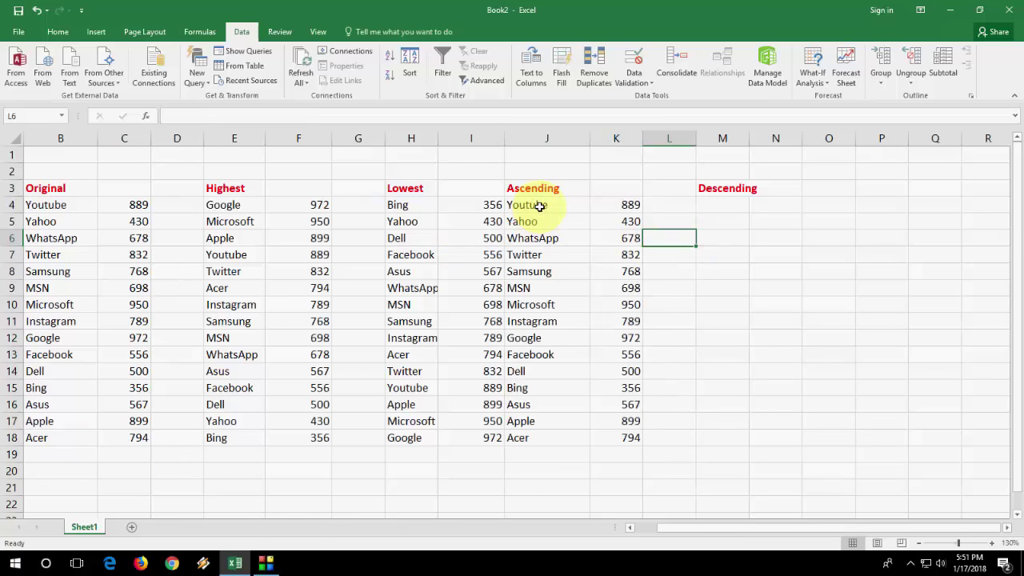
# Step: Sort the Ascending names A to Z, Acer to Youtube, keeping each value beside its name
pyautogui.moveTo(540, 207); pyautogui.dragTo(552, 438)
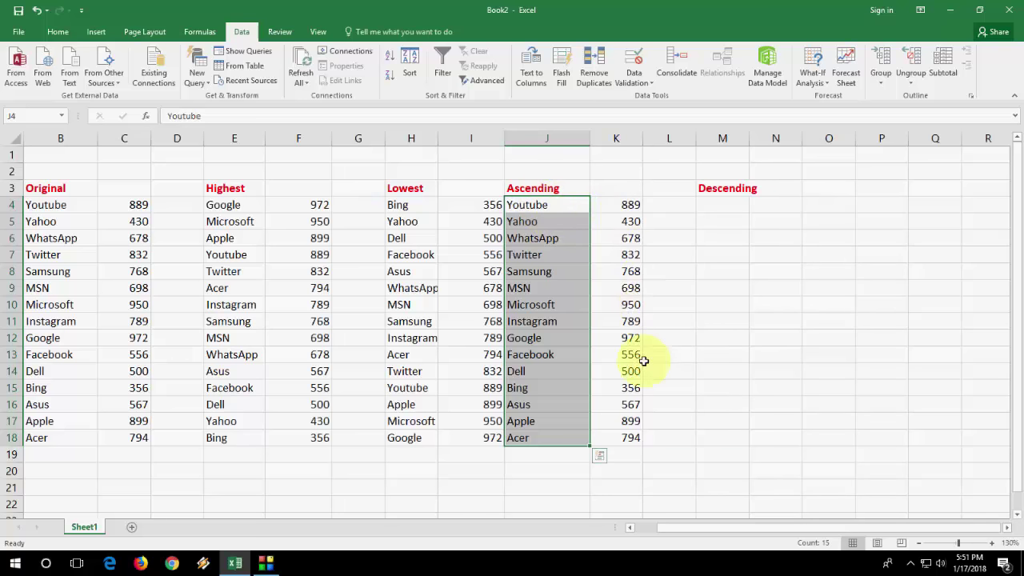
pyautogui.click(388, 56)
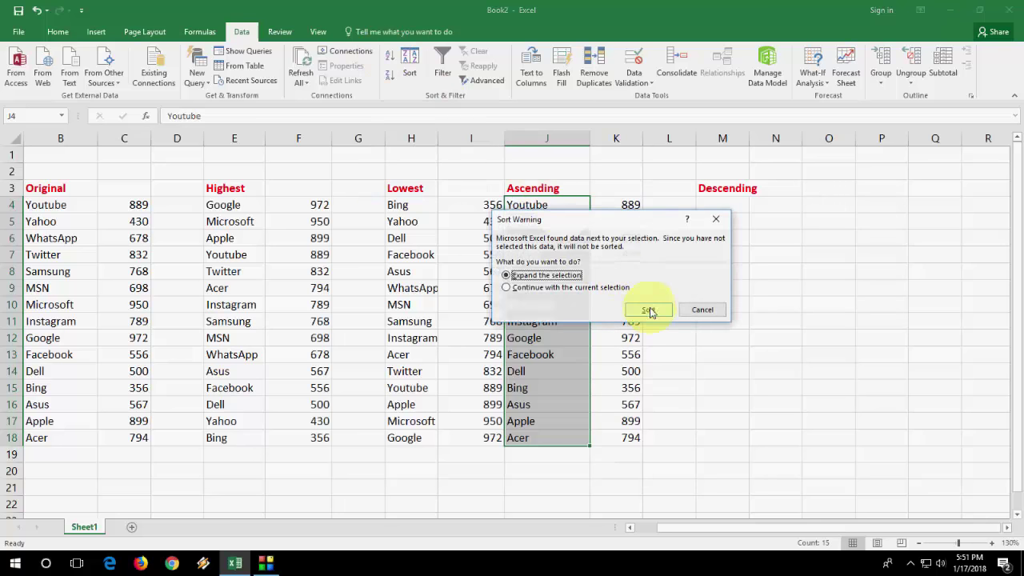
pyautogui.moveTo(621, 213); pyautogui.dragTo(815, 226)
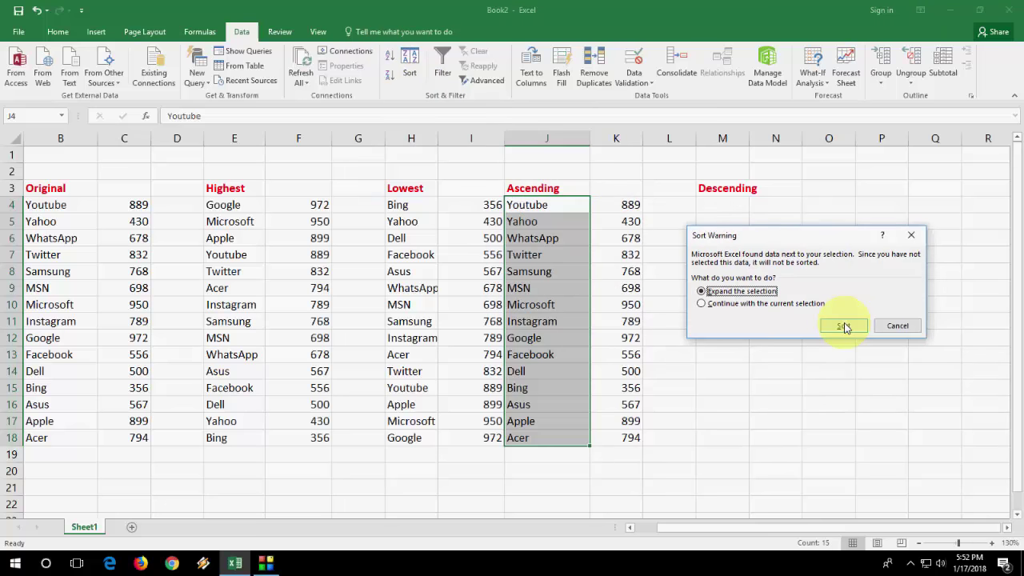
pyautogui.click(844, 323)
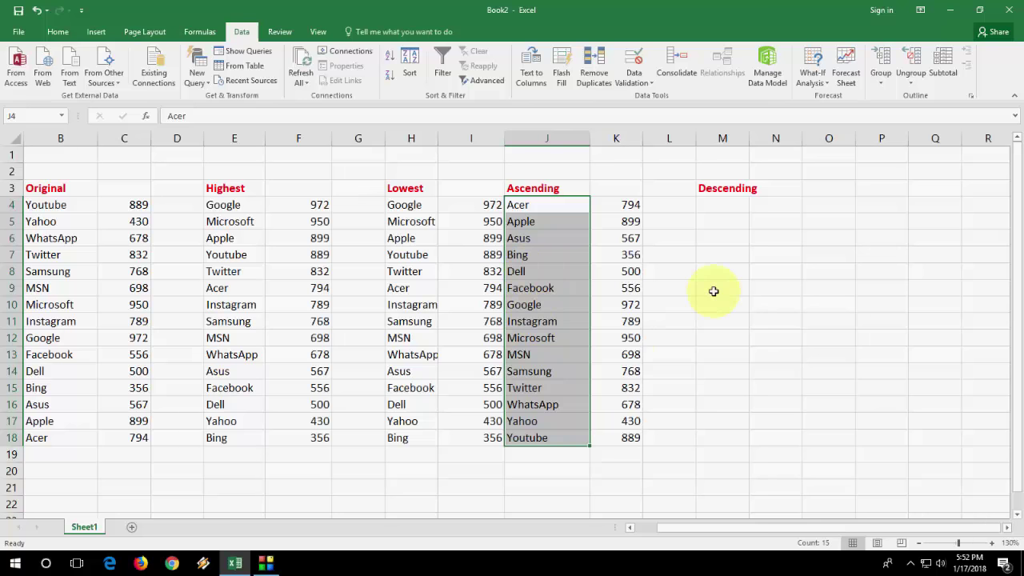
# Step: Copy the Original names and values (B4:C18) to M4 under Descending
pyautogui.moveTo(84, 204); pyautogui.dragTo(140, 438)
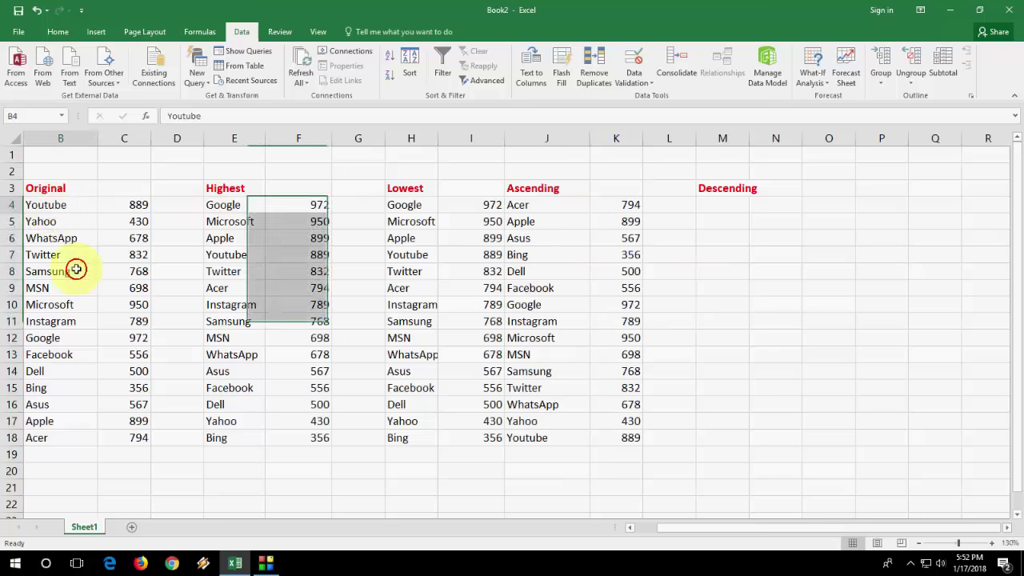
pyautogui.hotkey('ctrl', 'c')
pyautogui.click(698, 206)
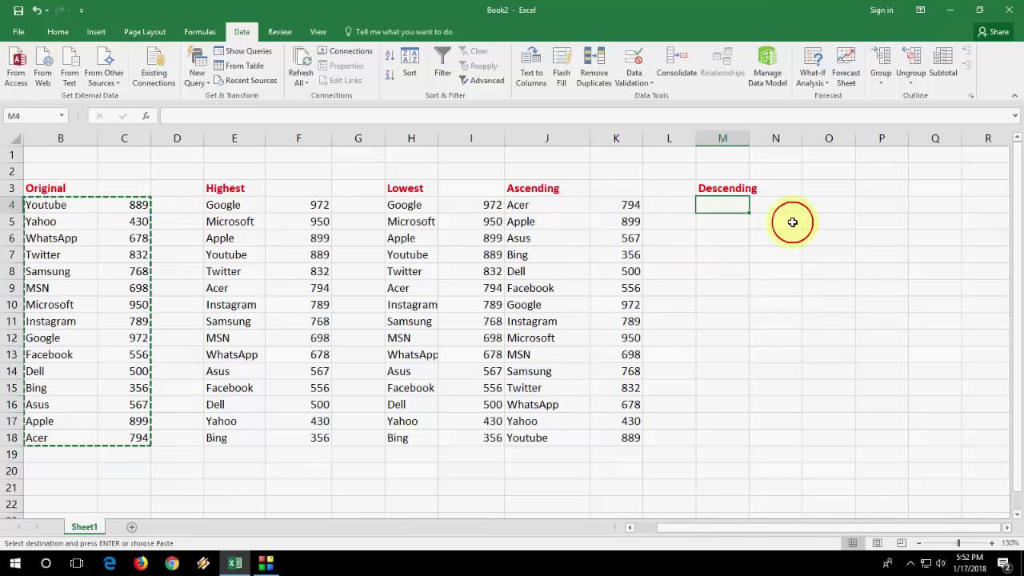
pyautogui.hotkey('ctrl', 'v')
pyautogui.click(826, 224)
pyautogui.press('Escape')
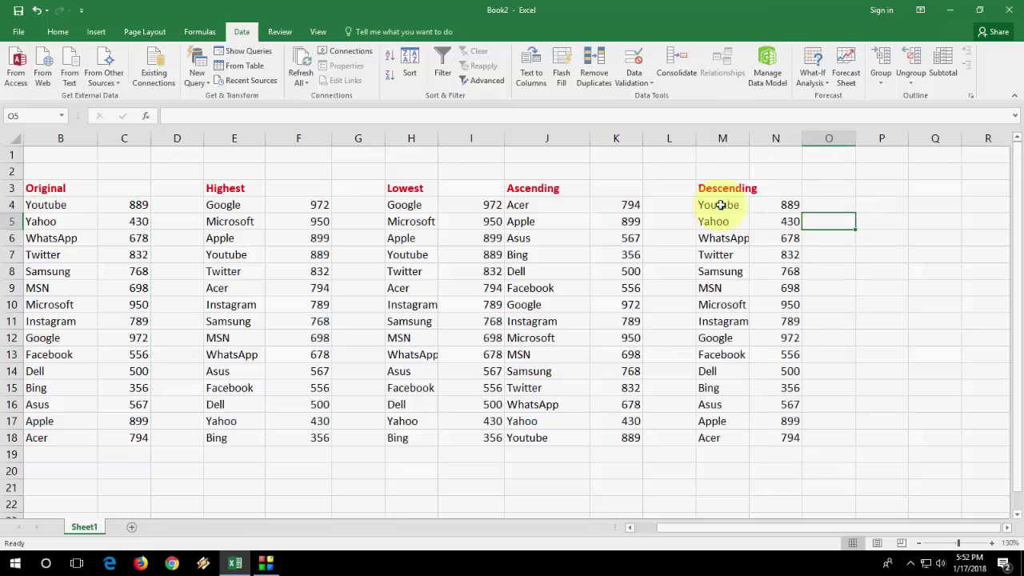
# Step: Sort the Descending names Z to A, Youtube down to Acer, with values kept alongside
pyautogui.moveTo(720, 205); pyautogui.dragTo(730, 435)
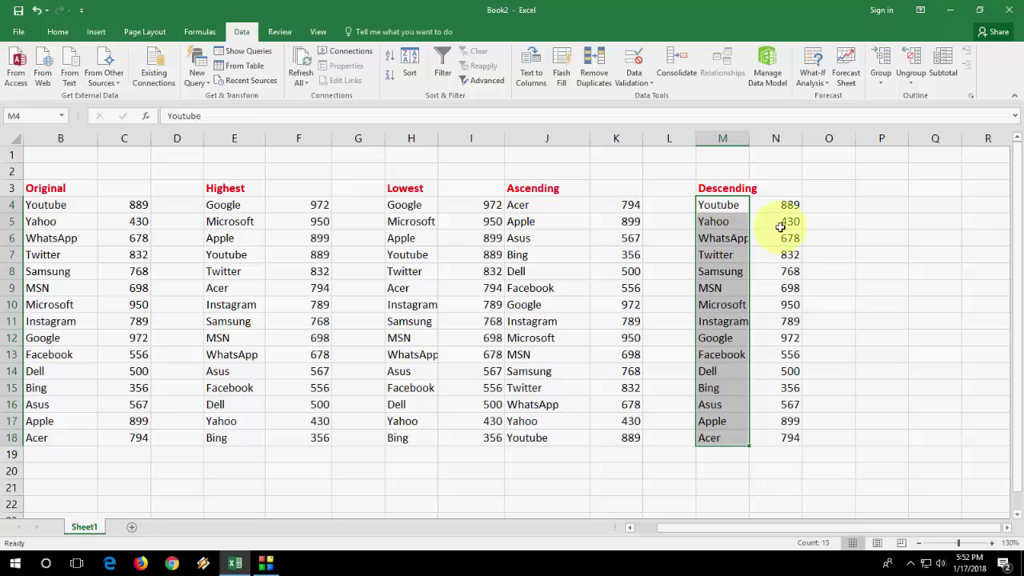
pyautogui.click(387, 79)
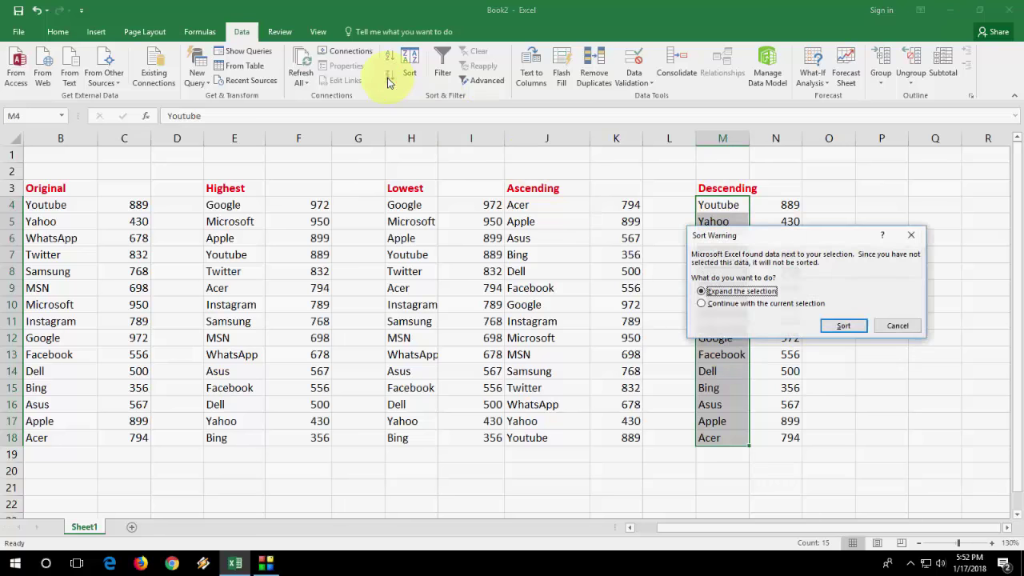
pyautogui.click(845, 325)
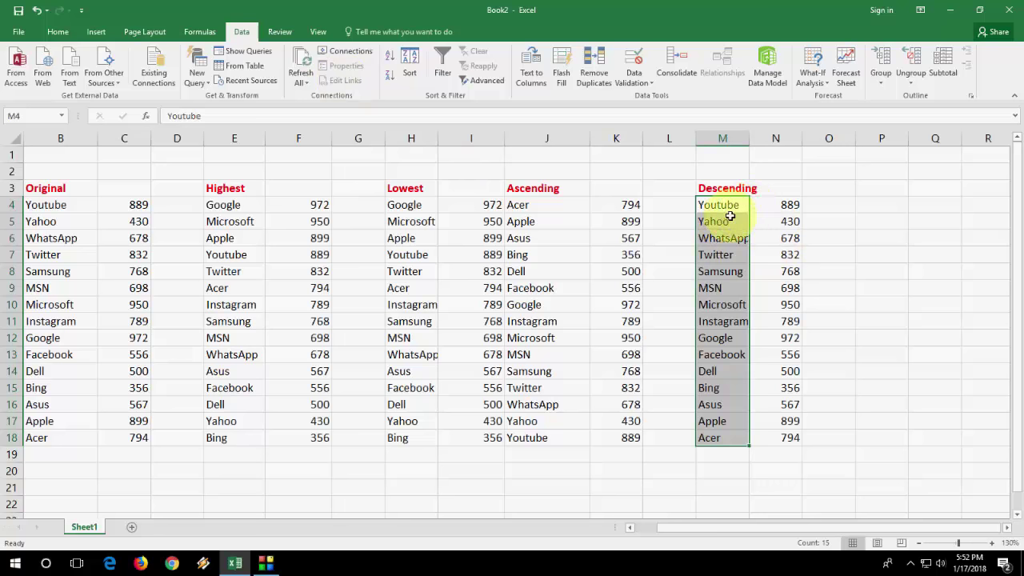
pyautogui.click(390, 80)
pyautogui.click(836, 324)
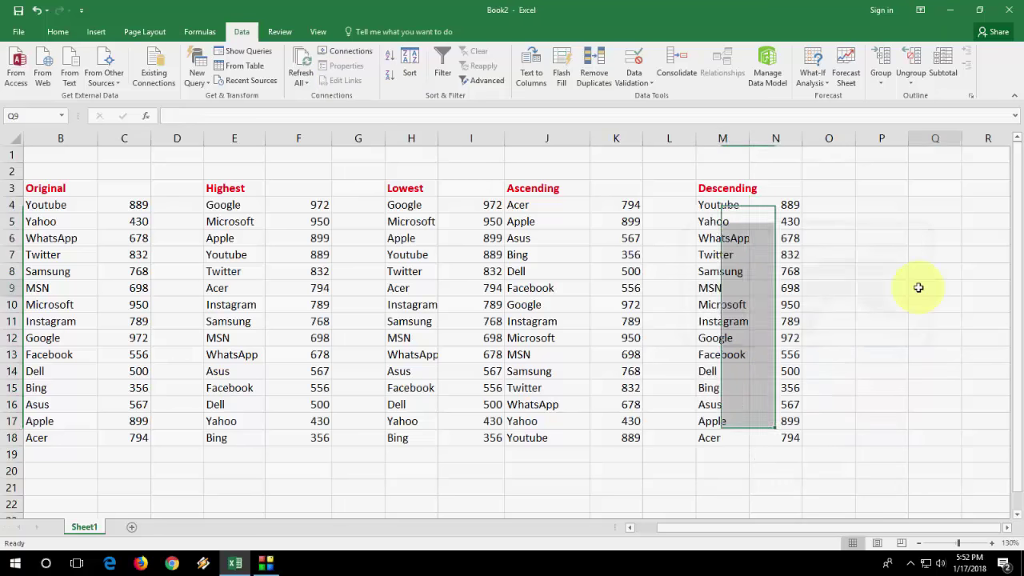
pyautogui.click(914, 286)
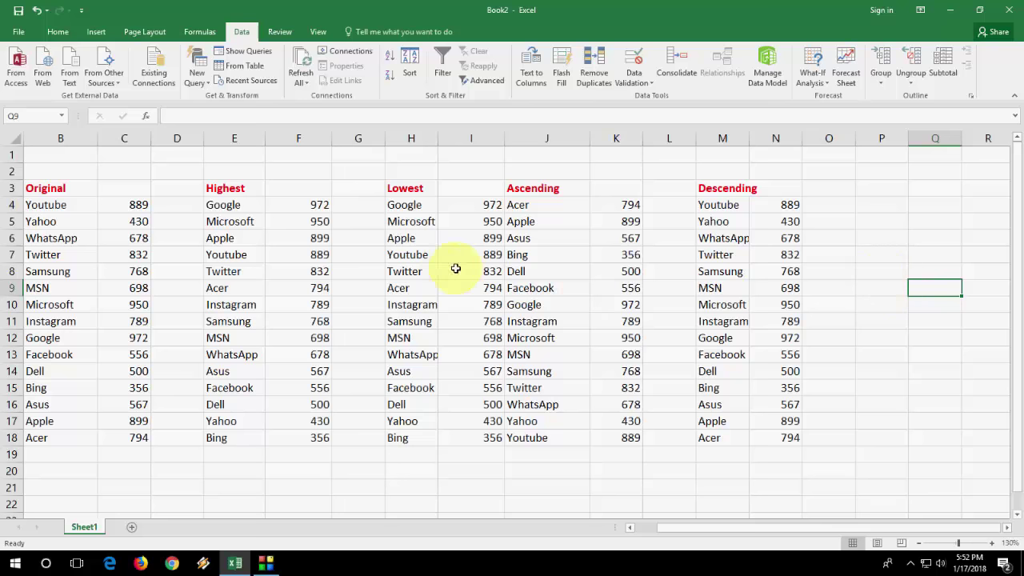
pyautogui.moveTo(524, 207); pyautogui.dragTo(638, 439)
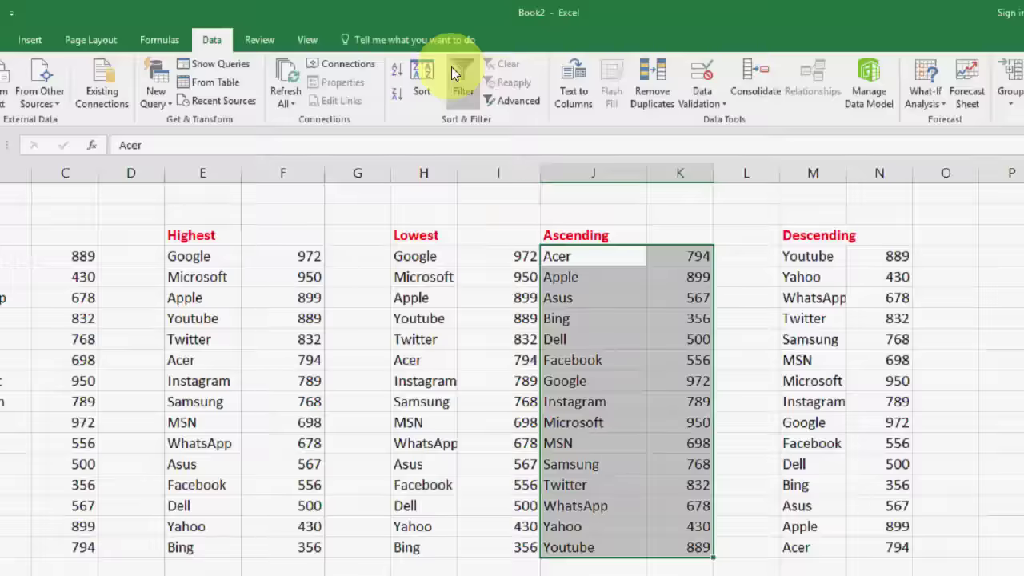
pyautogui.click(416, 66)
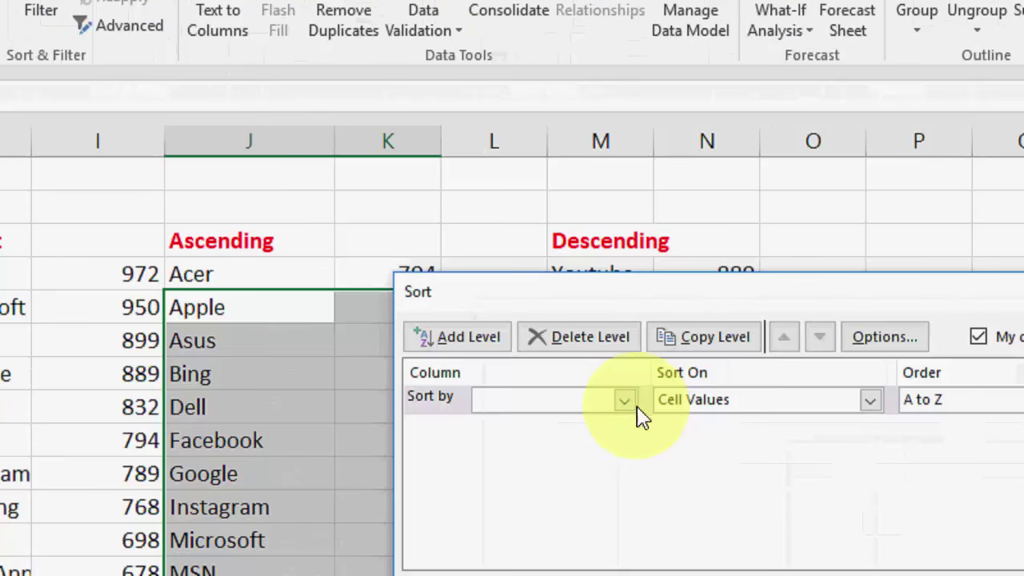
pyautogui.click(623, 400)
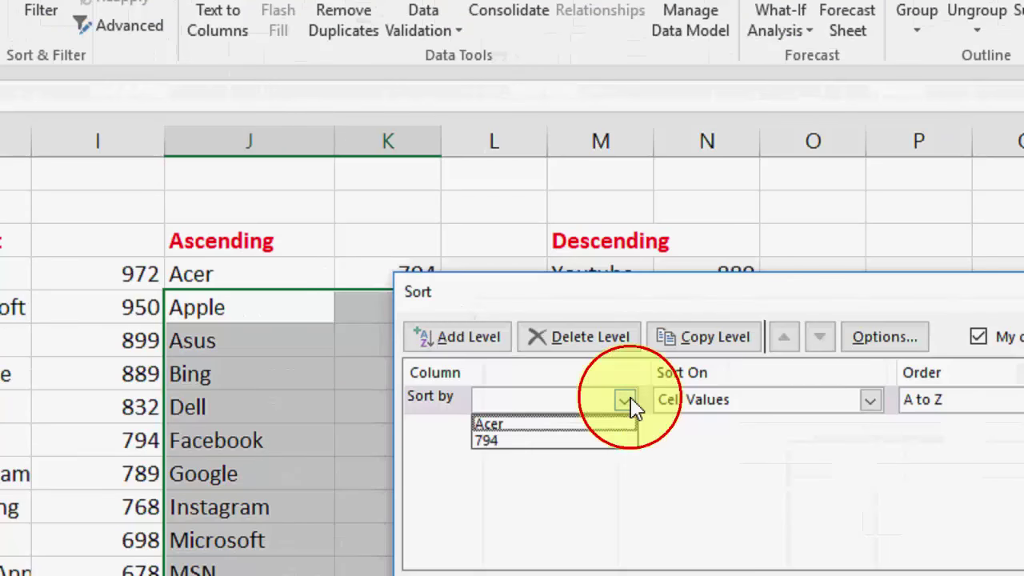
pyautogui.click(586, 421)
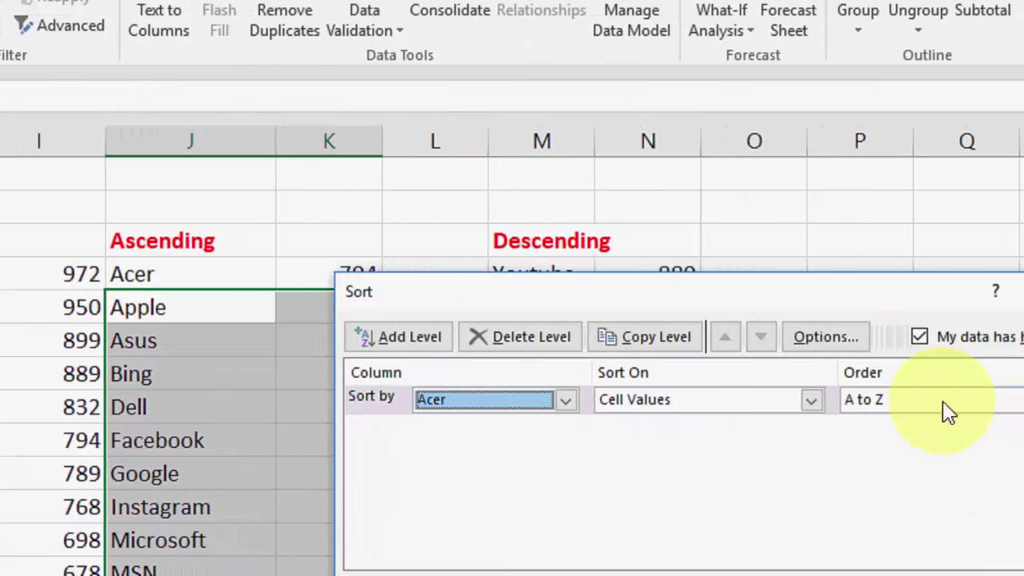
pyautogui.click(942, 410)
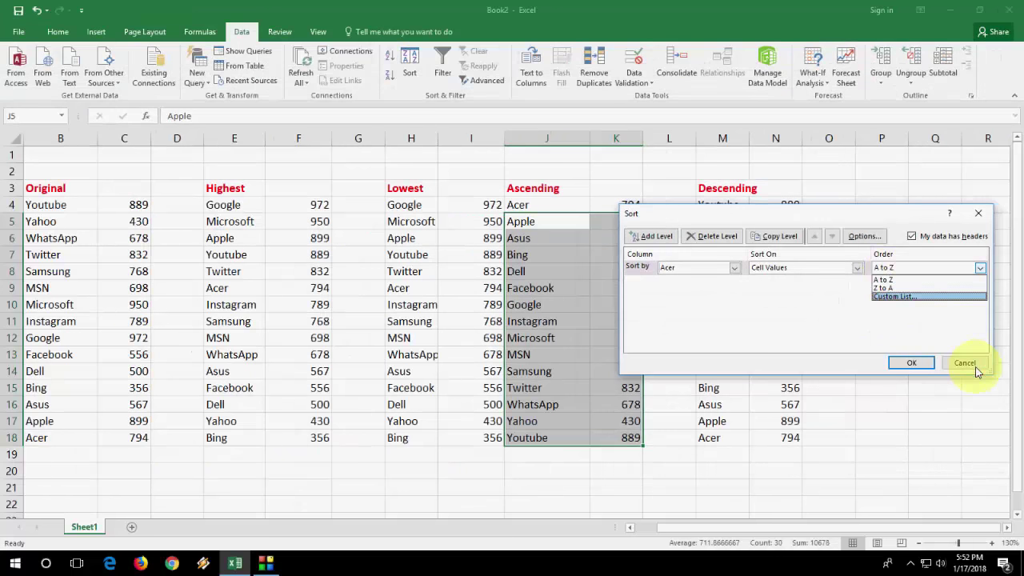
pyautogui.click(961, 362)
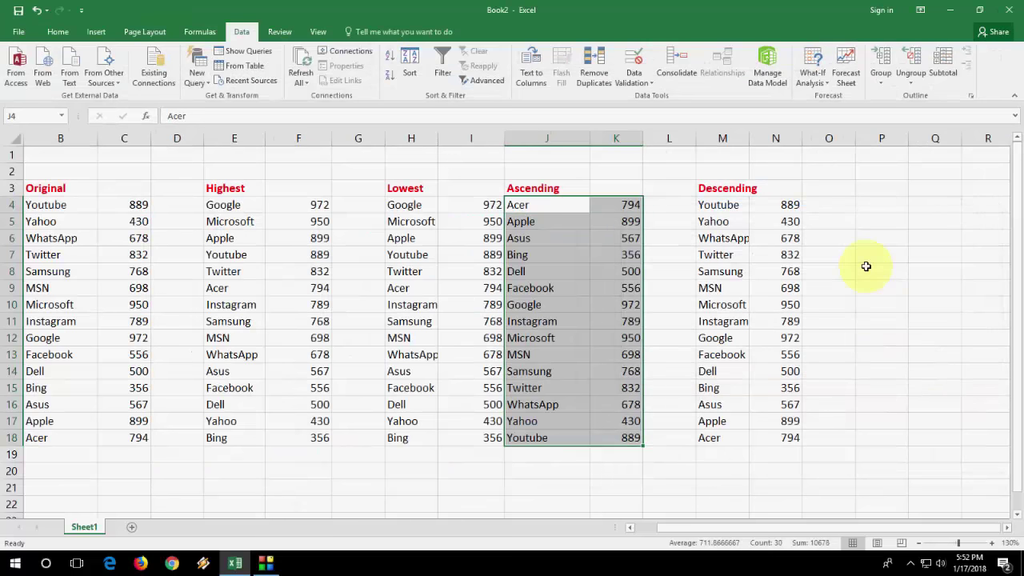